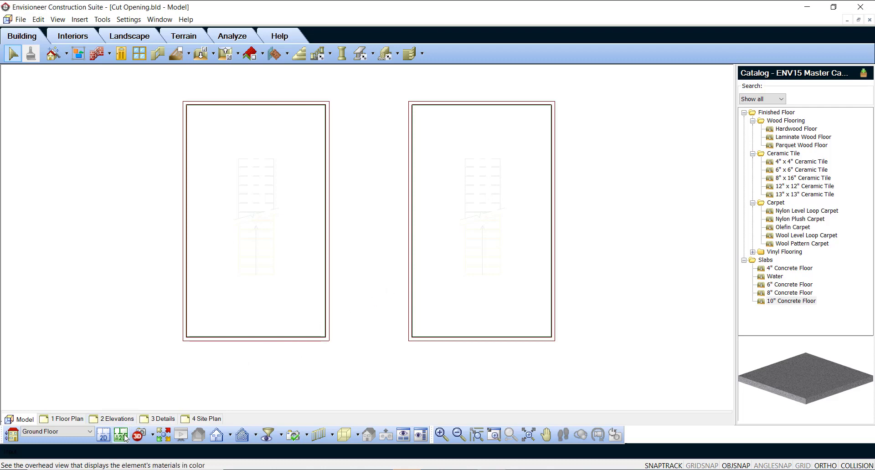
# - Examine the two rooms in the 2D designer's plan and a 3D corner view, and return to the designer's plan
pyautogui.click(121, 435)
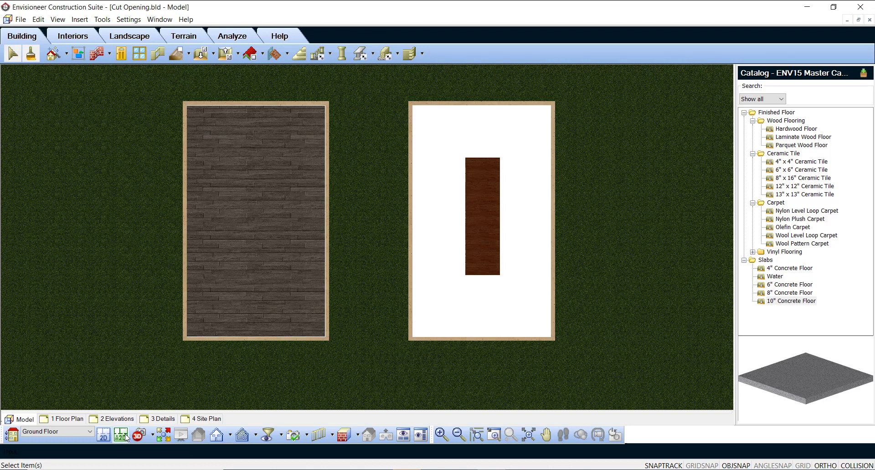
pyautogui.click(138, 436)
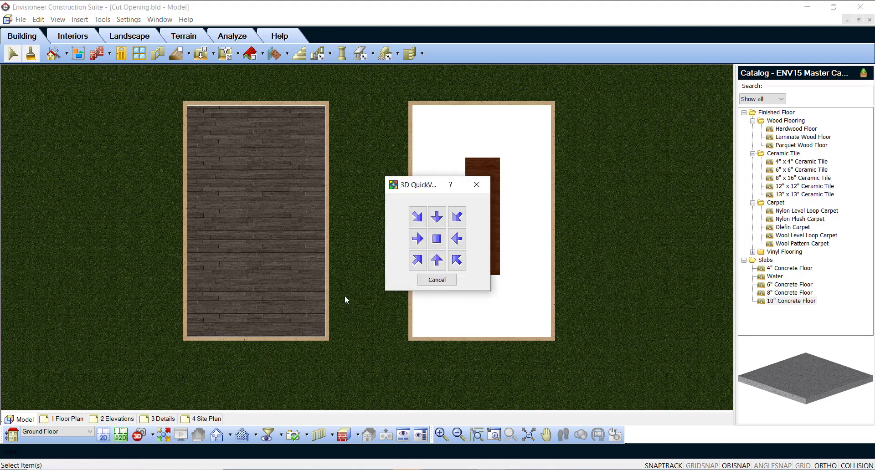
pyautogui.click(417, 264)
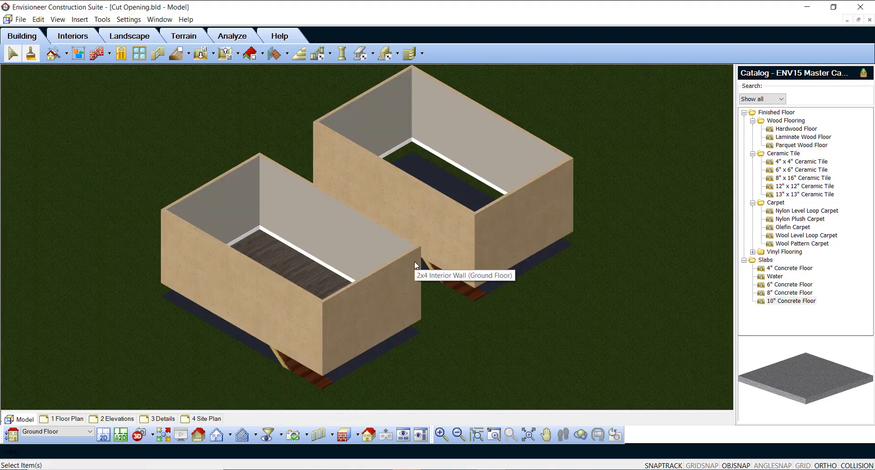
pyautogui.click(120, 435)
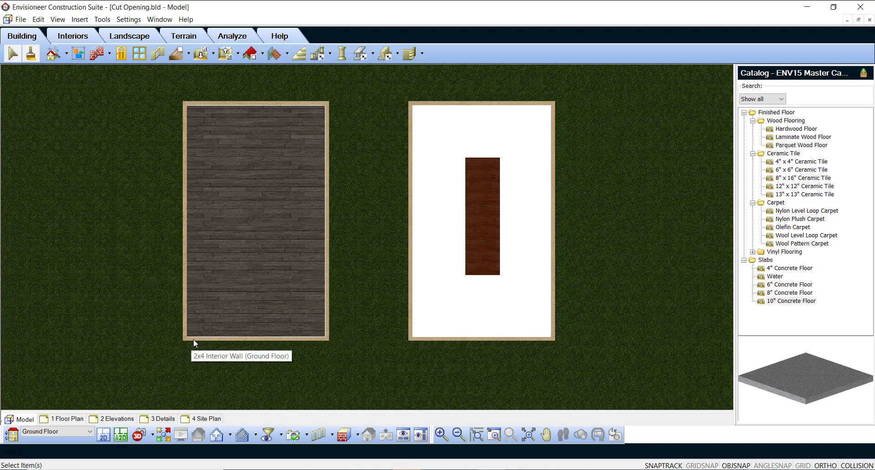
# - Delete the existing hardwood floor from the left room
pyautogui.click(221, 272)
pyautogui.rightClick(220, 272)
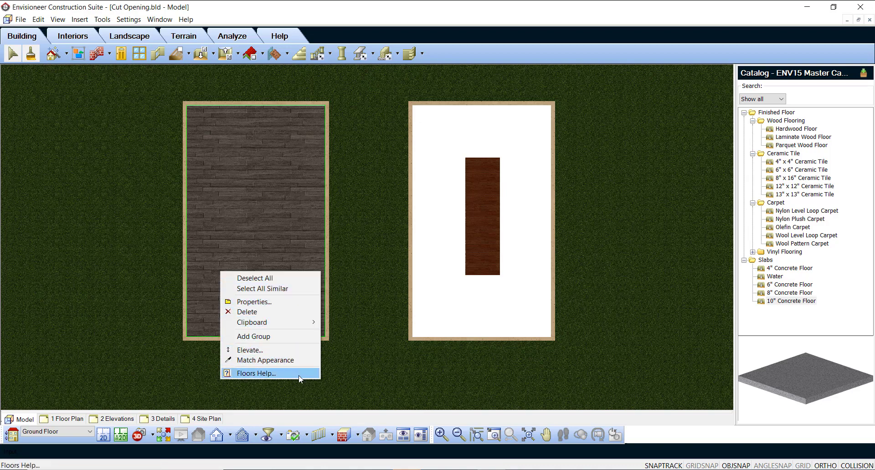
pyautogui.click(255, 312)
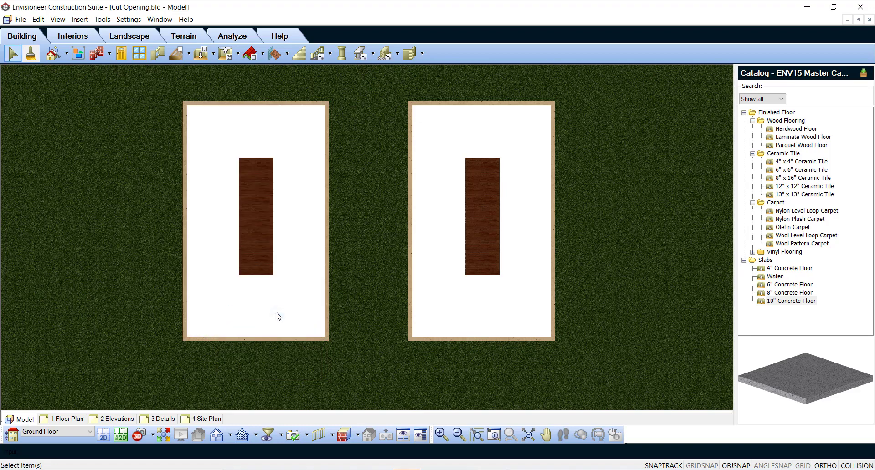
# - Insert a Hardwood Floor in the left room using Floor by Room
pyautogui.click(79, 19)
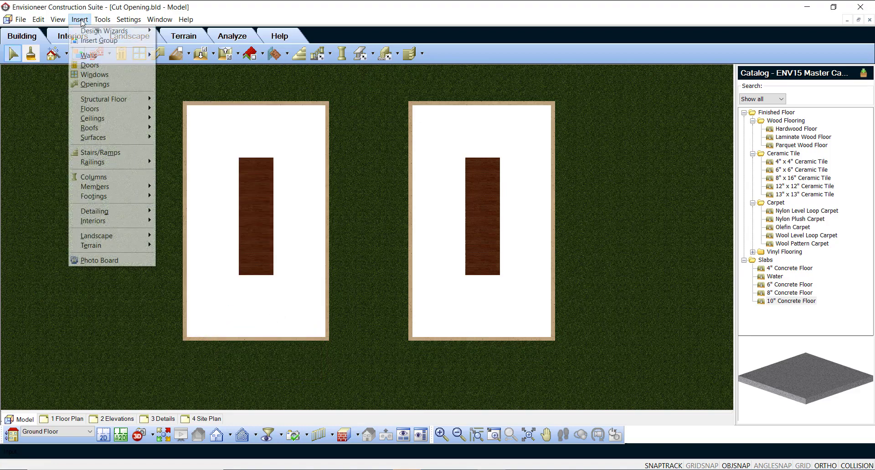
pyautogui.moveTo(77, 113)
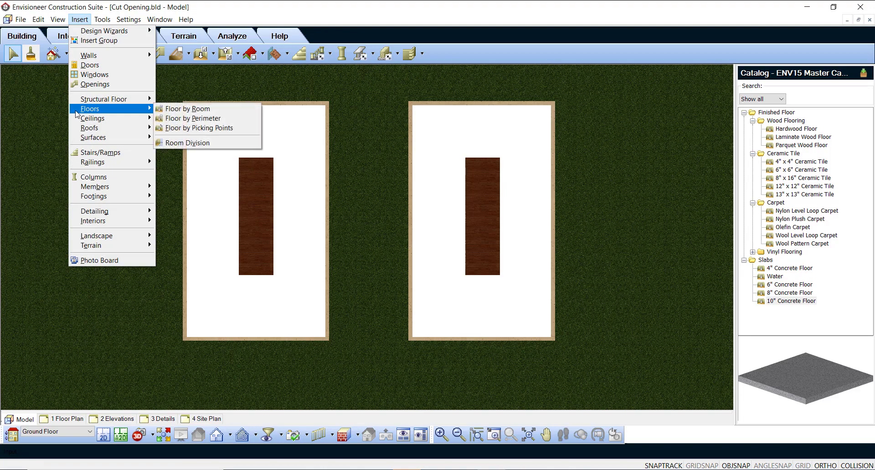
pyautogui.click(222, 4)
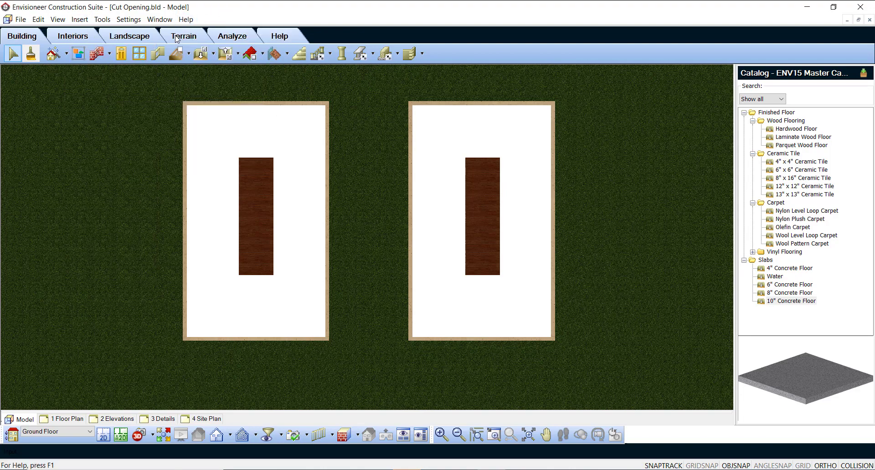
pyautogui.click(212, 53)
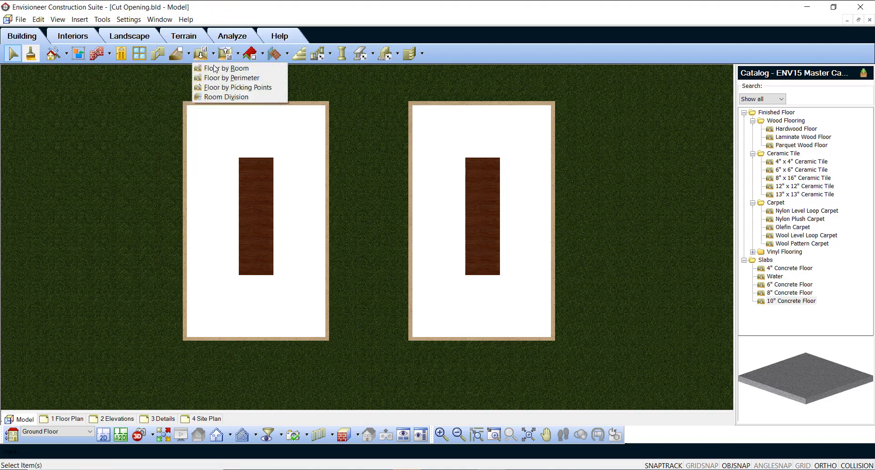
pyautogui.click(220, 68)
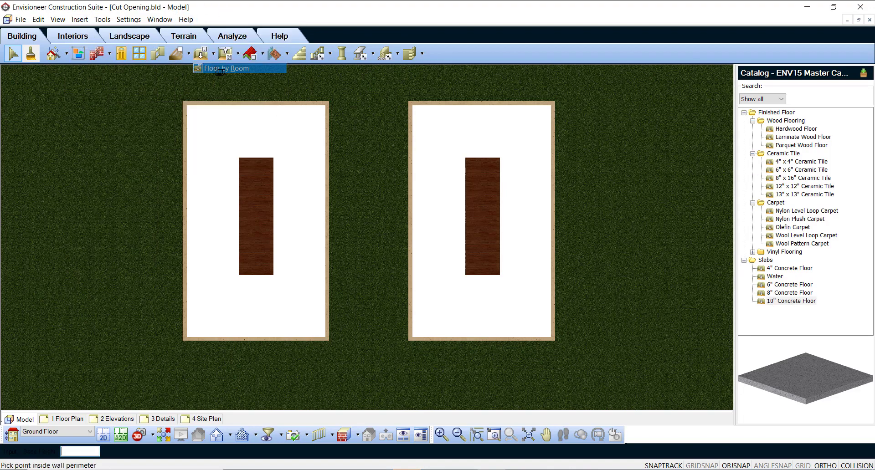
pyautogui.click(788, 130)
pyautogui.click(301, 159)
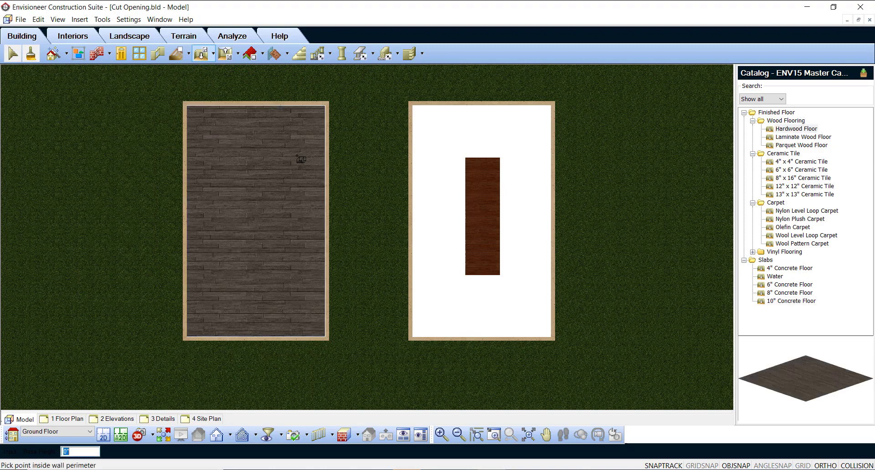
pyautogui.rightClick(273, 215)
pyautogui.click(285, 219)
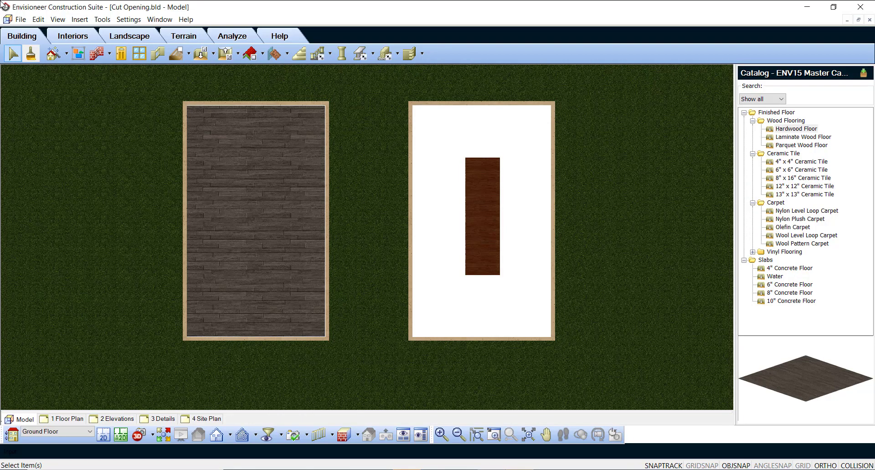
# - Switch to the 2D plan and have the left room's hardwood floor selected there
pyautogui.click(272, 272)
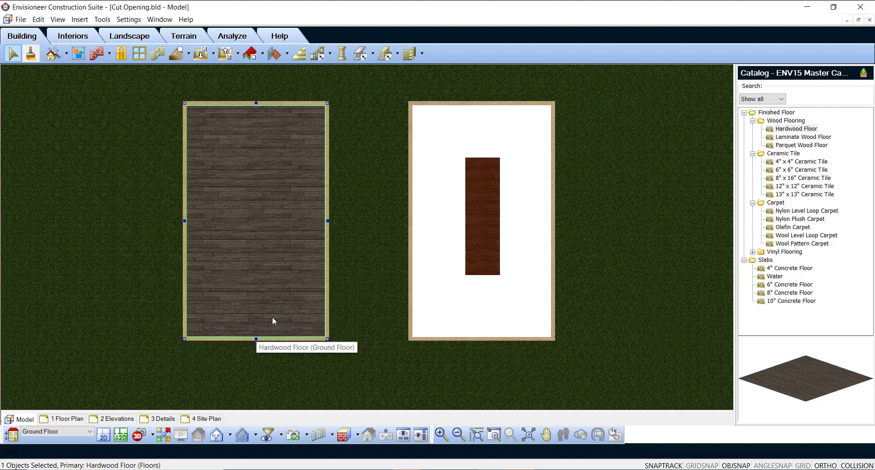
pyautogui.rightClick(279, 231)
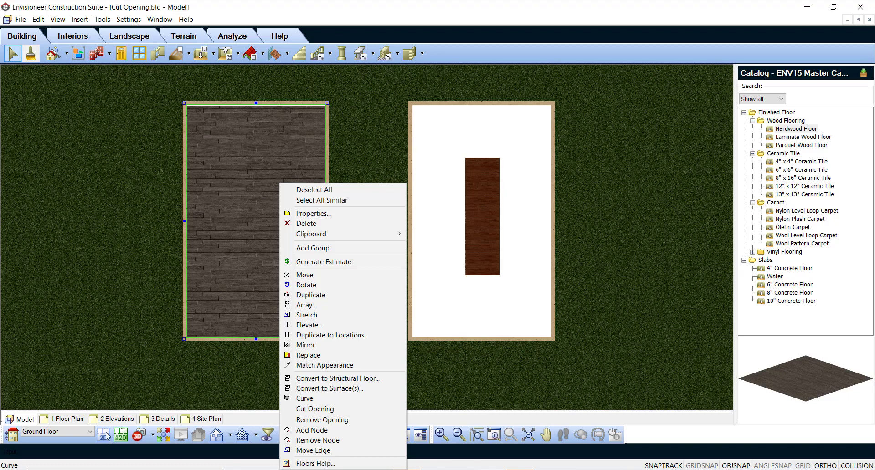
pyautogui.click(58, 19)
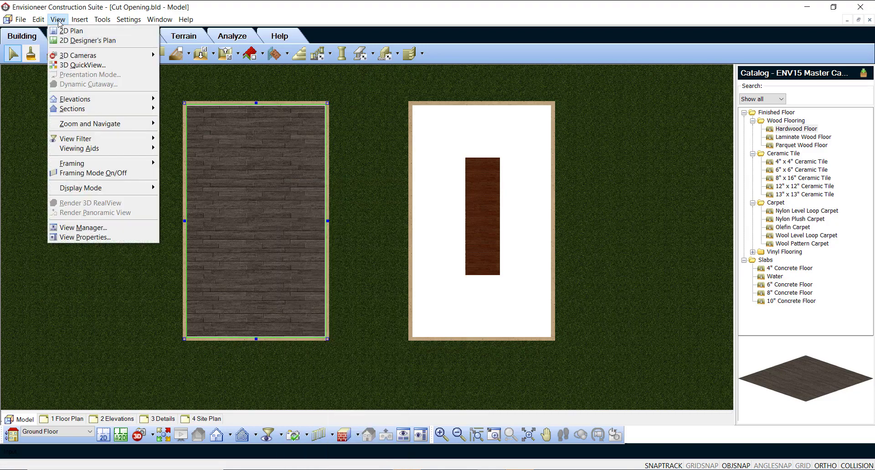
pyautogui.click(71, 31)
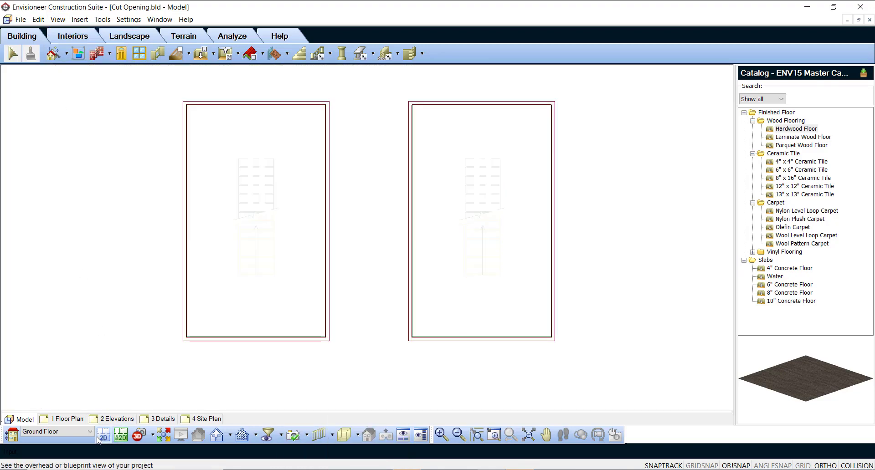
pyautogui.click(39, 20)
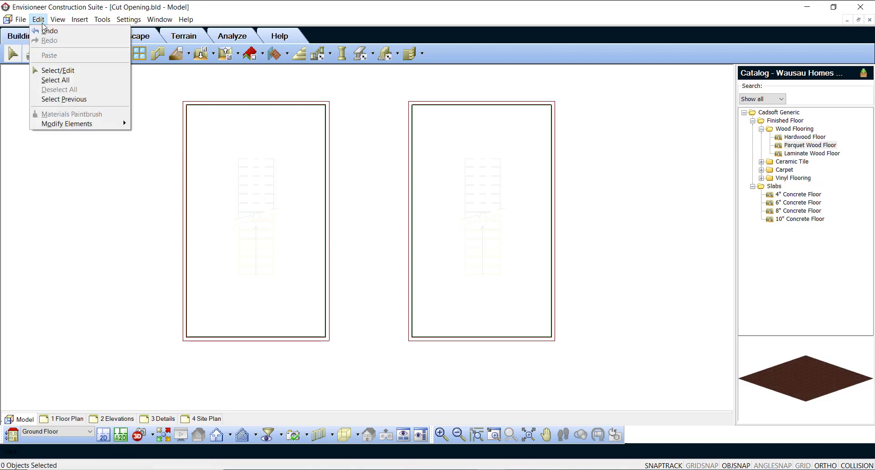
pyautogui.click(50, 100)
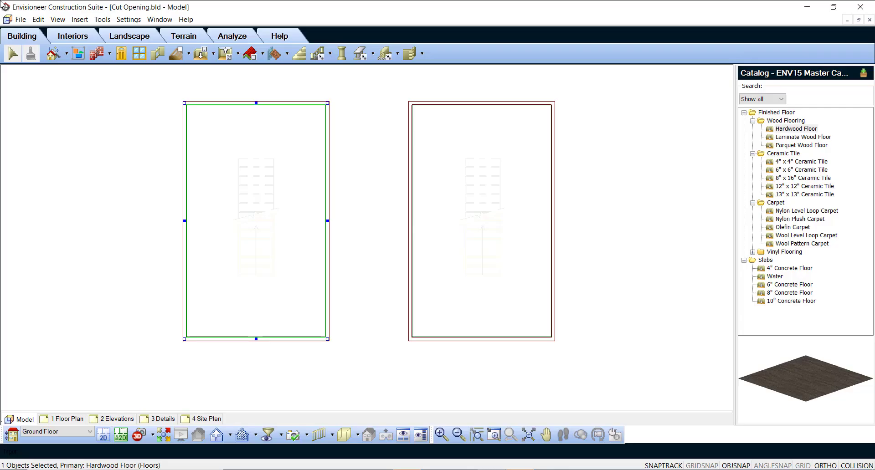
# - Cut a 3'-0" wide rectangular opening in the selected hardwood floor along the four corners of the staircase outline
pyautogui.rightClick(361, 156)
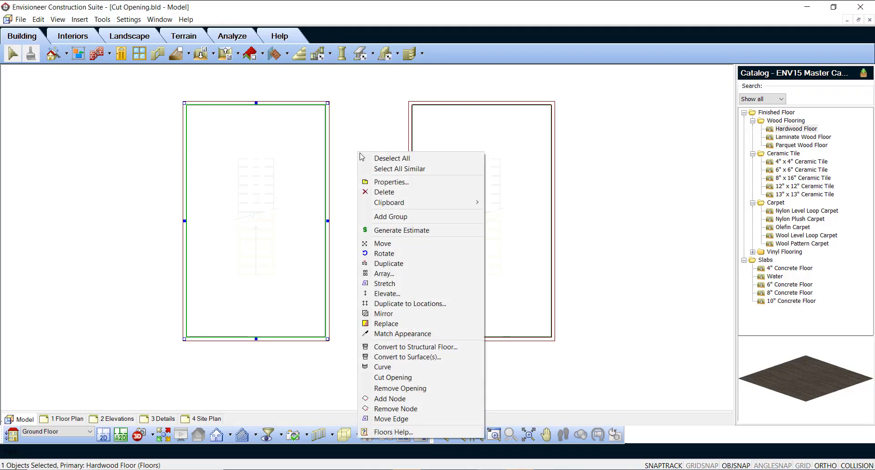
pyautogui.click(418, 378)
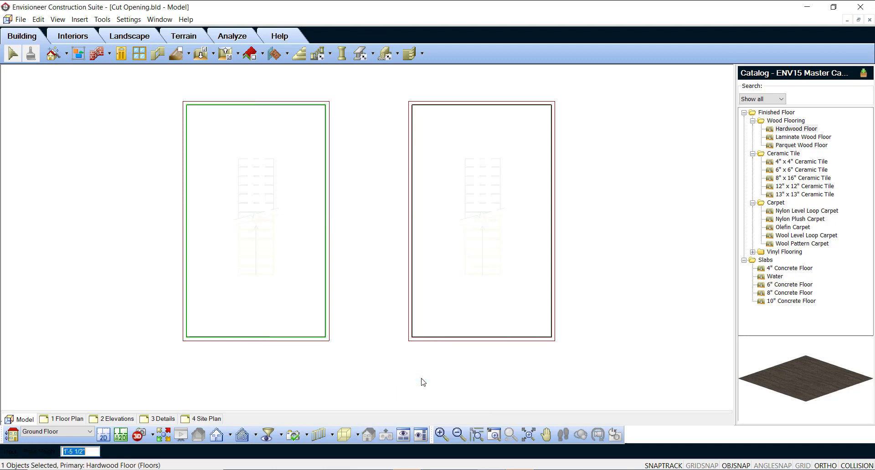
pyautogui.click(239, 275)
pyautogui.click(273, 275)
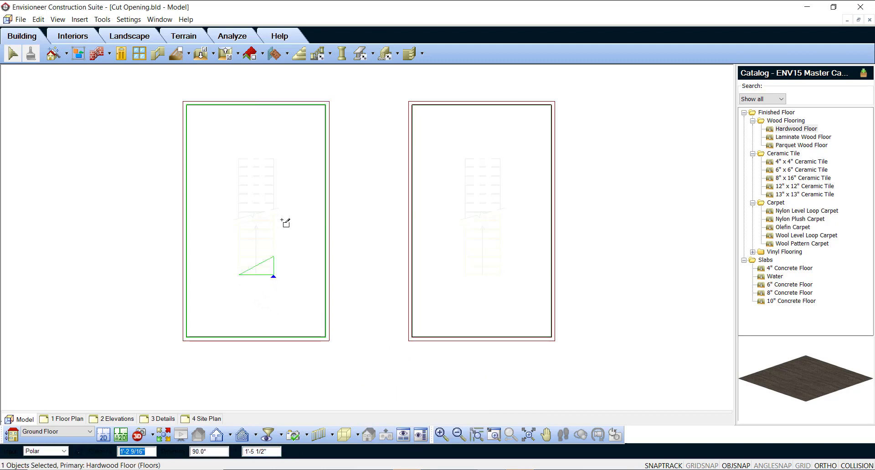
pyautogui.click(274, 159)
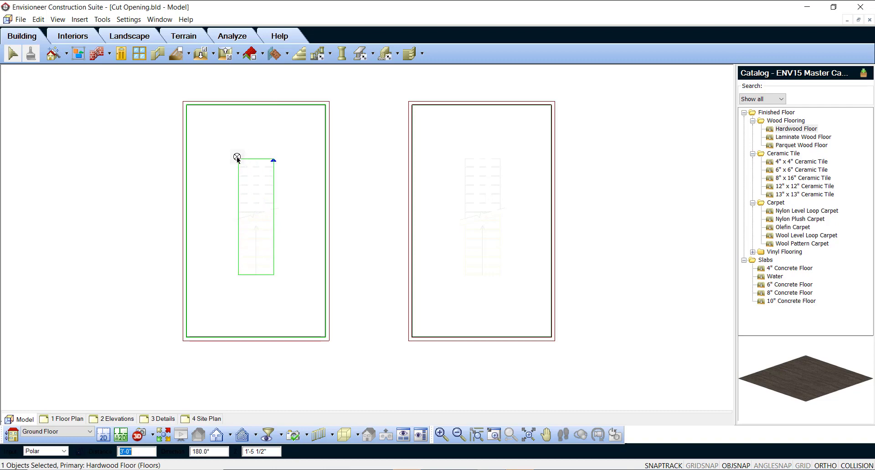
pyautogui.click(237, 157)
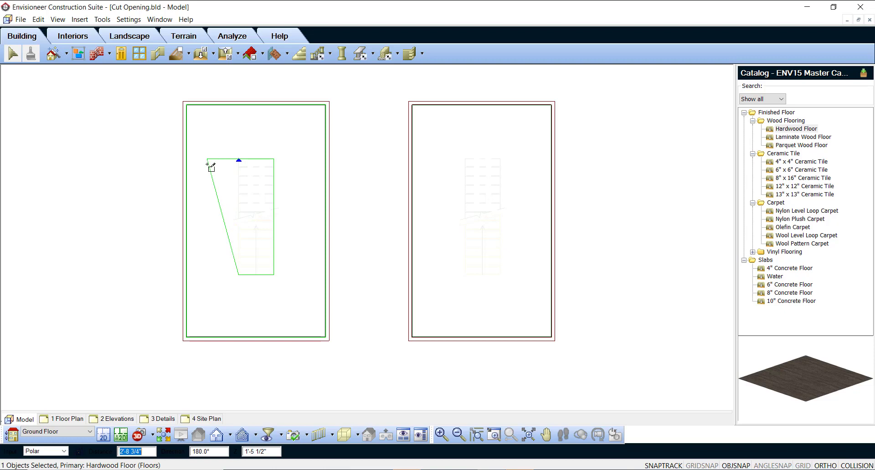
pyautogui.rightClick(241, 161)
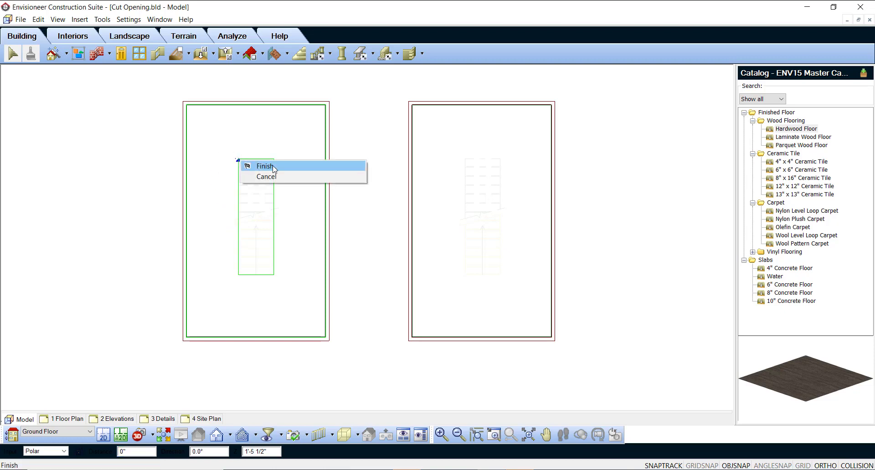
pyautogui.click(259, 165)
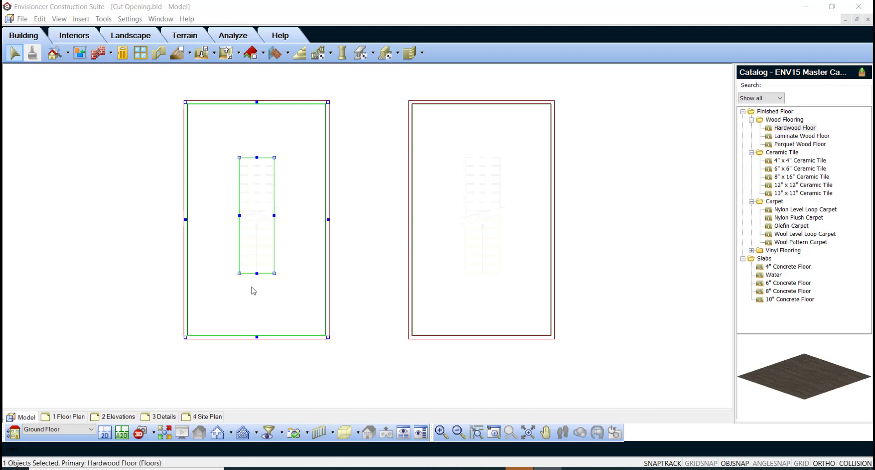
# - Insert a 2x10 Floor System w/ 3/4" OSB in the right room using Structural Floor by Room
pyautogui.click(82, 19)
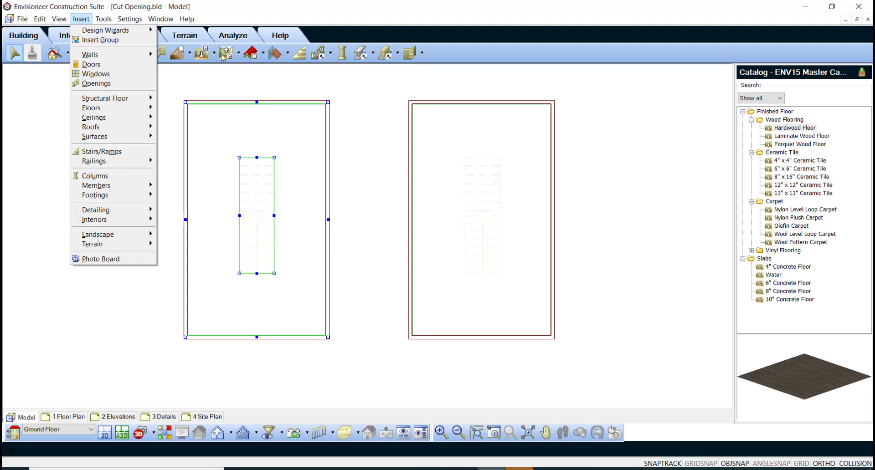
pyautogui.click(190, 54)
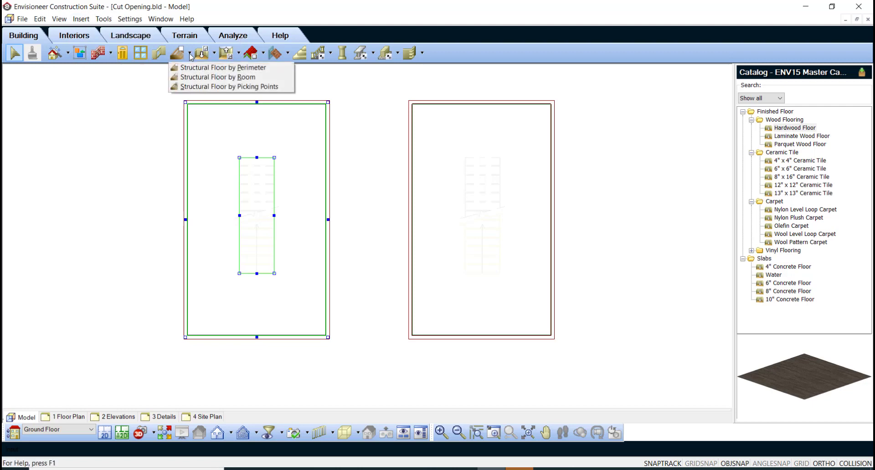
pyautogui.click(199, 78)
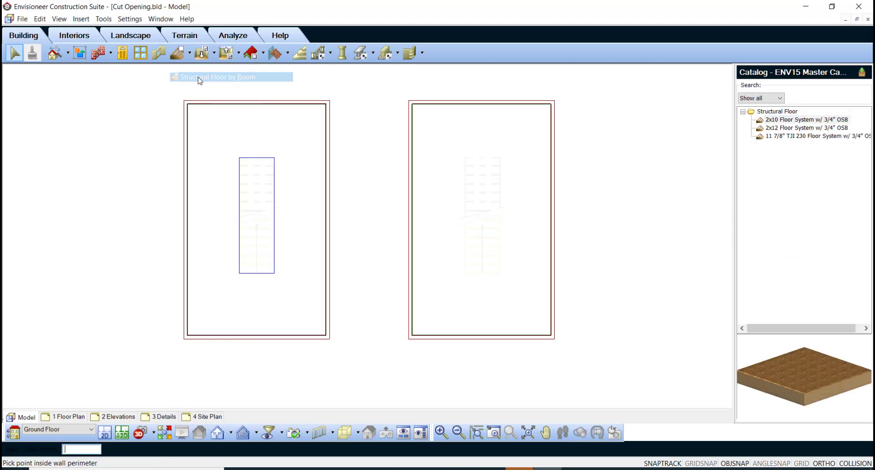
pyautogui.click(799, 121)
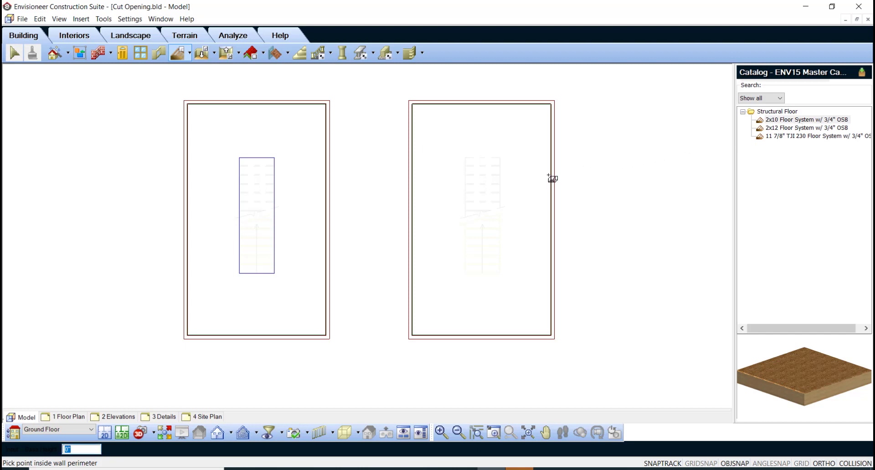
pyautogui.click(511, 195)
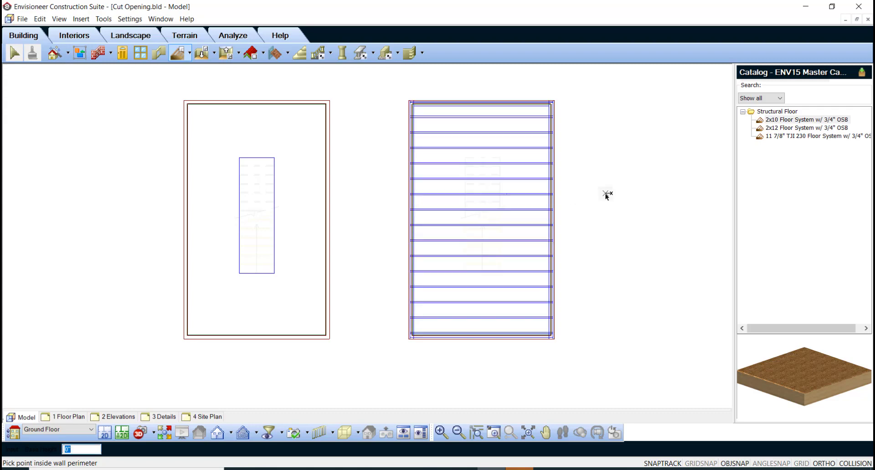
pyautogui.press('Escape')
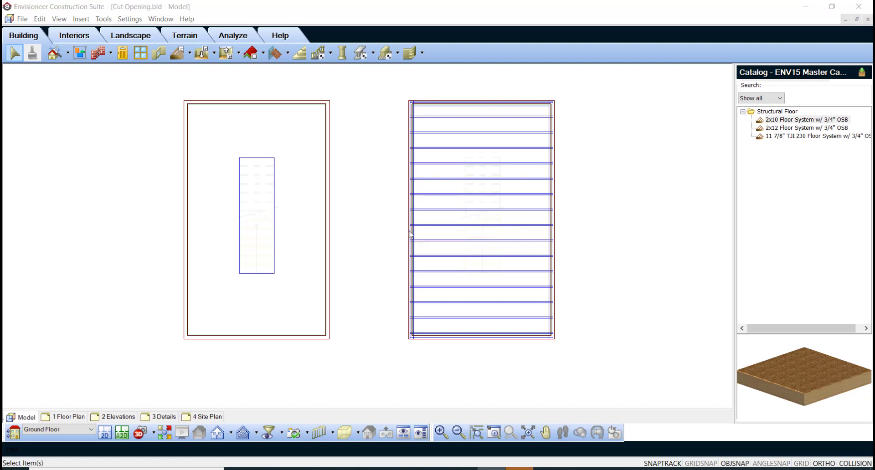
# - Cut a rectangular opening in the right room's whole 2x10 Floor System w/ 3/4" OSB along the four corners of the staircase outline
pyautogui.click(410, 235)
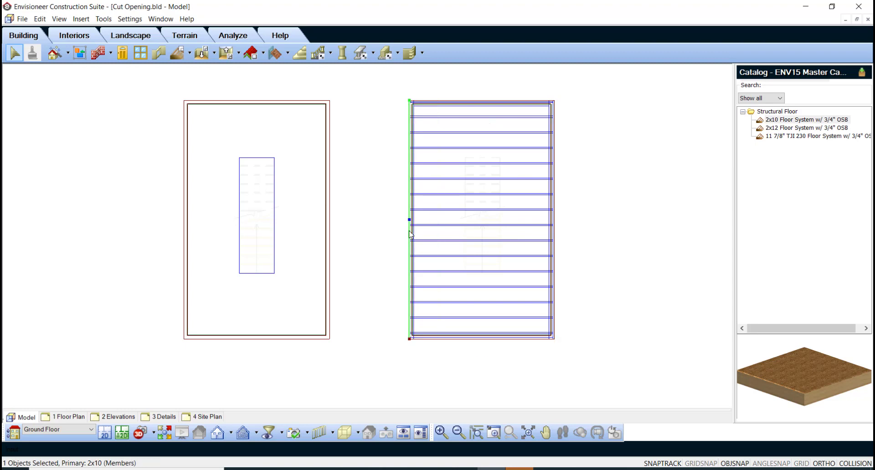
pyautogui.click(410, 234)
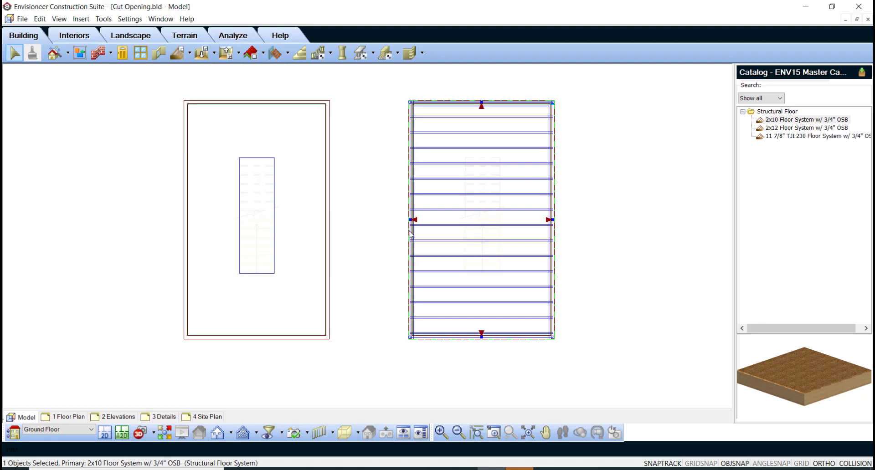
pyautogui.click(409, 235)
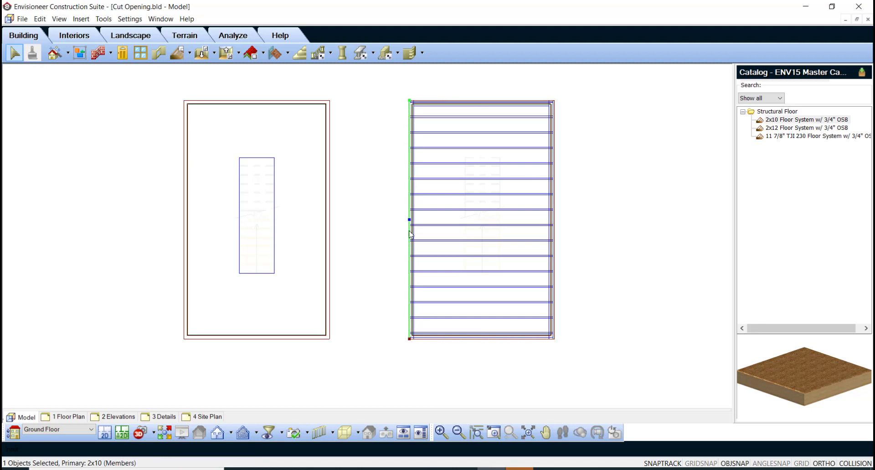
pyautogui.click(410, 234)
pyautogui.click(410, 234)
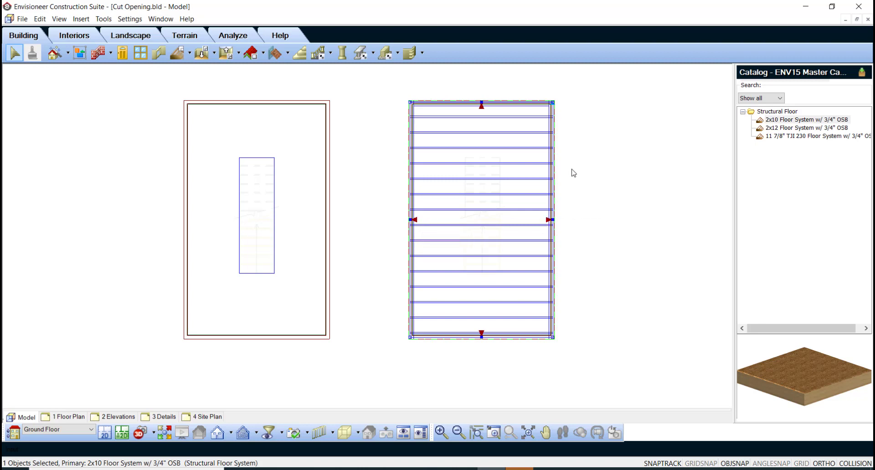
pyautogui.rightClick(571, 137)
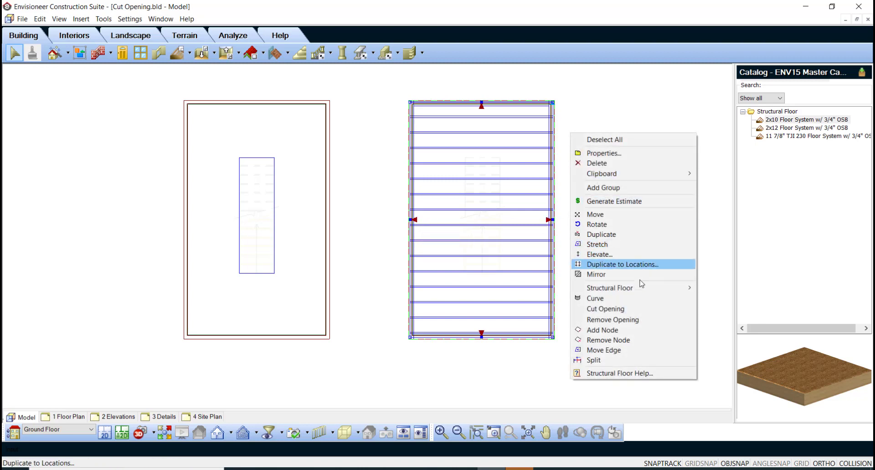
pyautogui.click(636, 310)
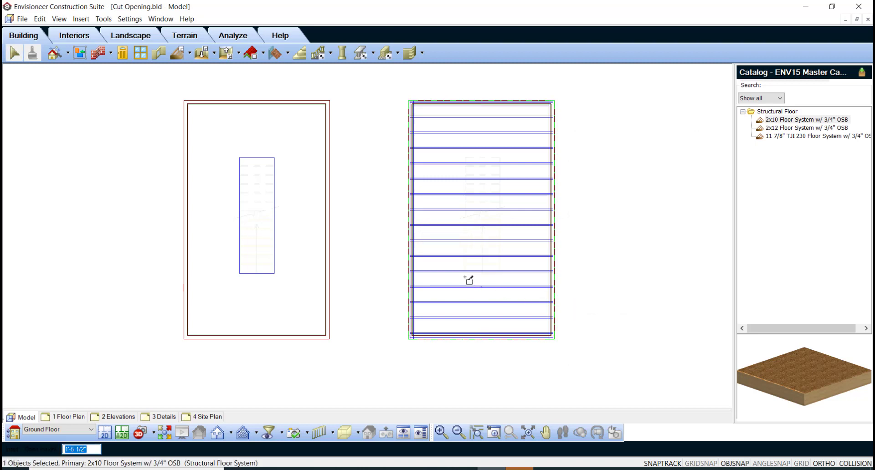
pyautogui.click(500, 274)
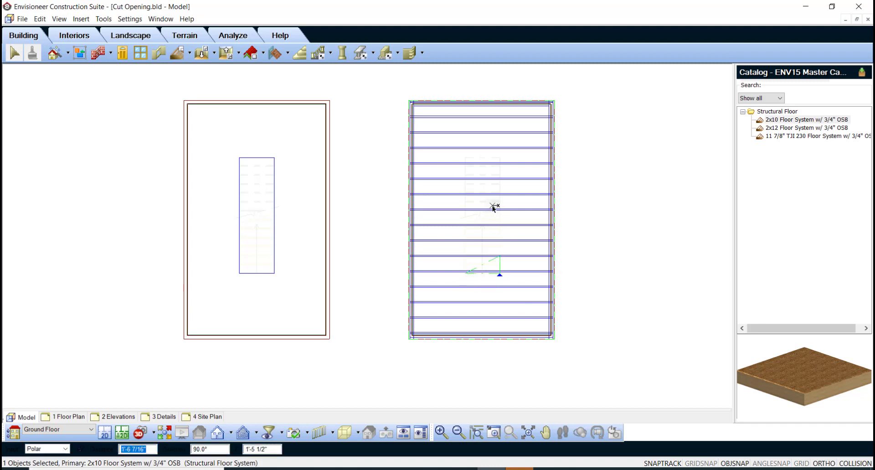
pyautogui.click(500, 157)
pyautogui.click(464, 158)
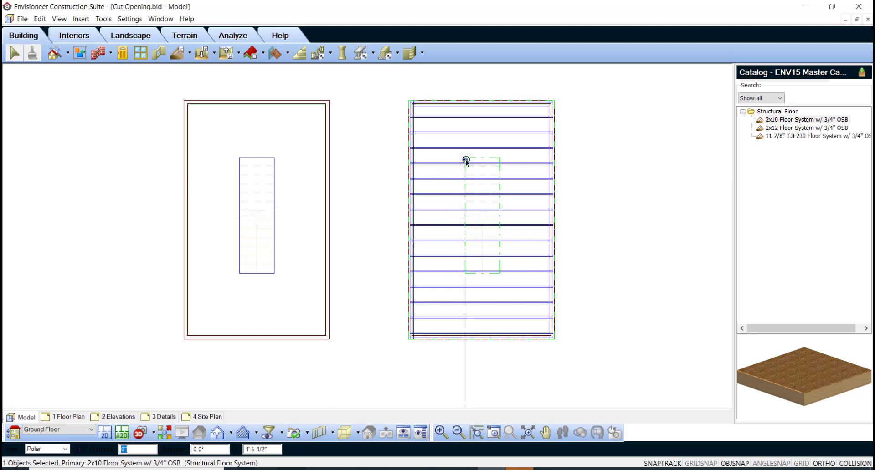
pyautogui.rightClick(466, 160)
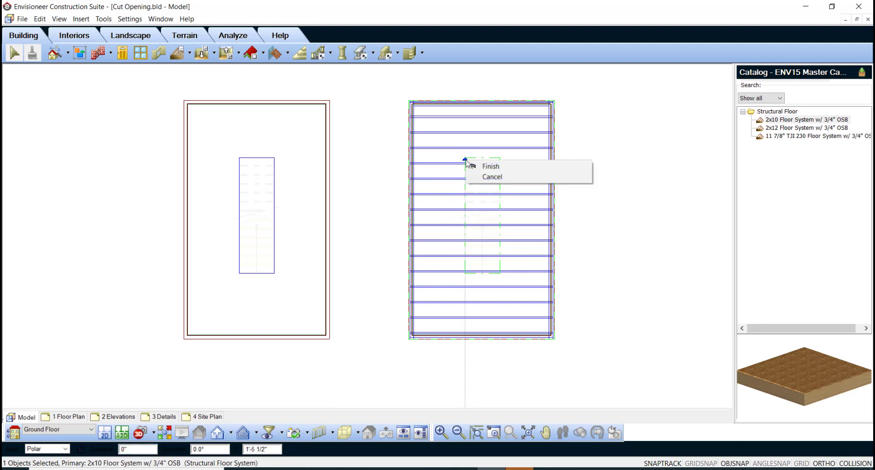
pyautogui.click(484, 166)
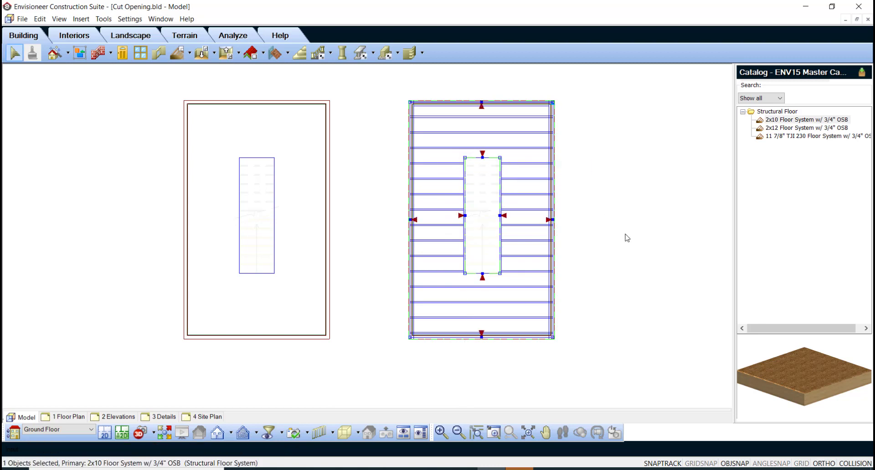